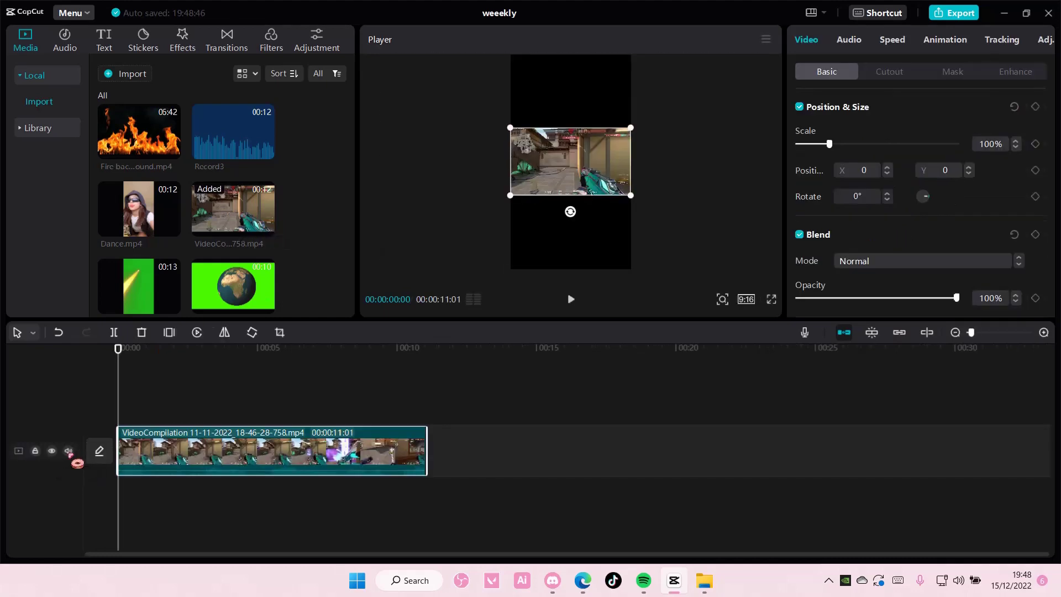
Mute the gameplay track's audio and switch the canvas to 16:9 landscape
{"action": "left_click", "coordinate": [68, 451]}
{"action": "left_click", "coordinate": [747, 299]}
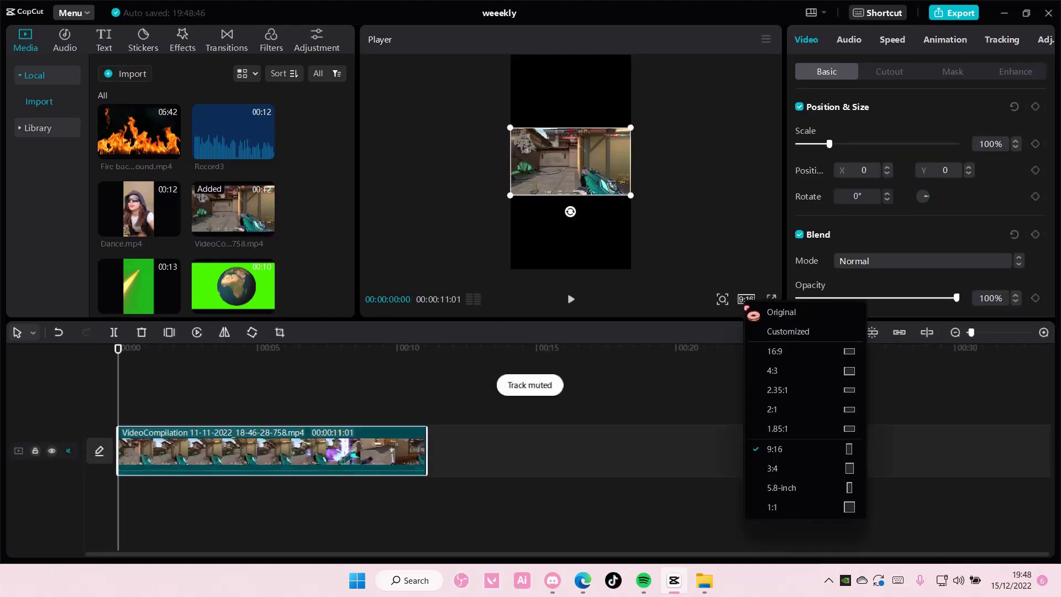
{"action": "left_click", "coordinate": [800, 350]}
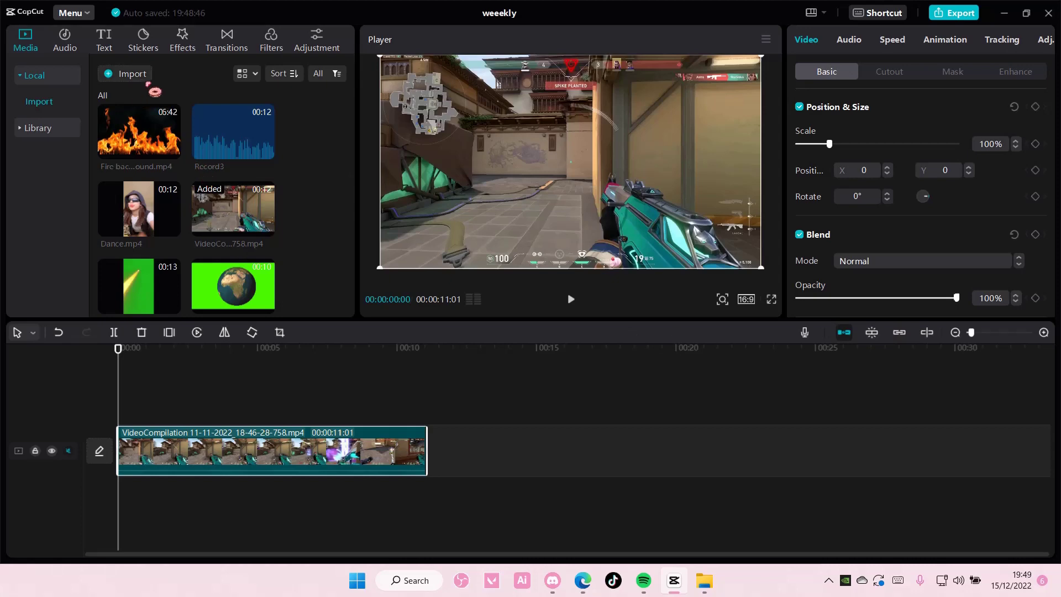
Add the Basic Blur effect and stretch it over the whole gameplay clip
{"action": "left_click", "coordinate": [183, 39]}
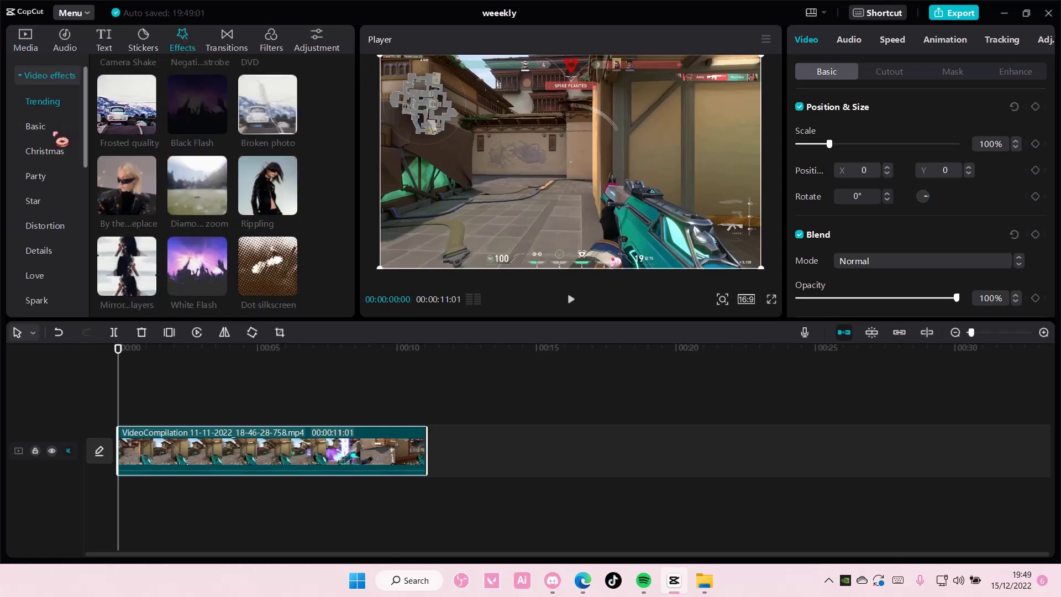
{"action": "left_click", "coordinate": [35, 126]}
{"action": "scroll", "coordinate": [255, 195], "scroll_direction": "down", "scroll_amount": 3}
{"action": "mouse_move", "coordinate": [197, 230]}
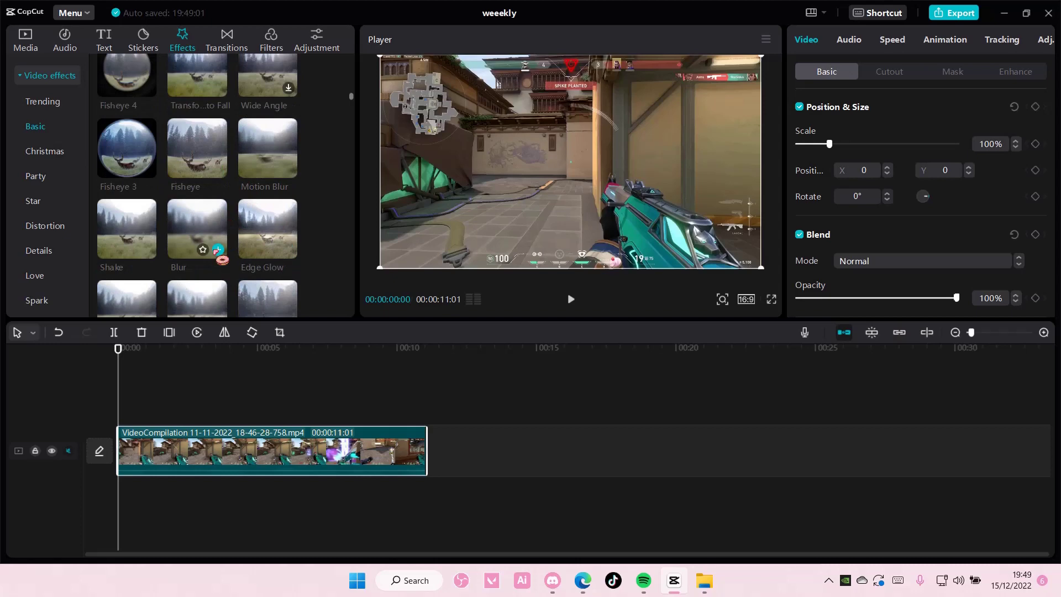
{"action": "left_click", "coordinate": [217, 251]}
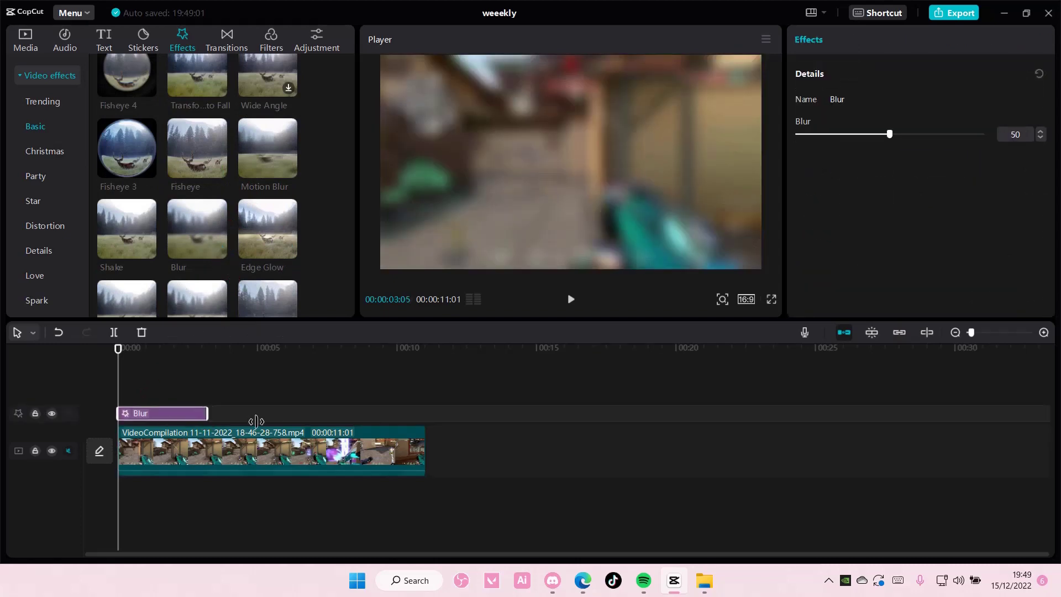
{"action": "left_click_drag", "start_coordinate": [208, 414], "coordinate": [424, 413]}
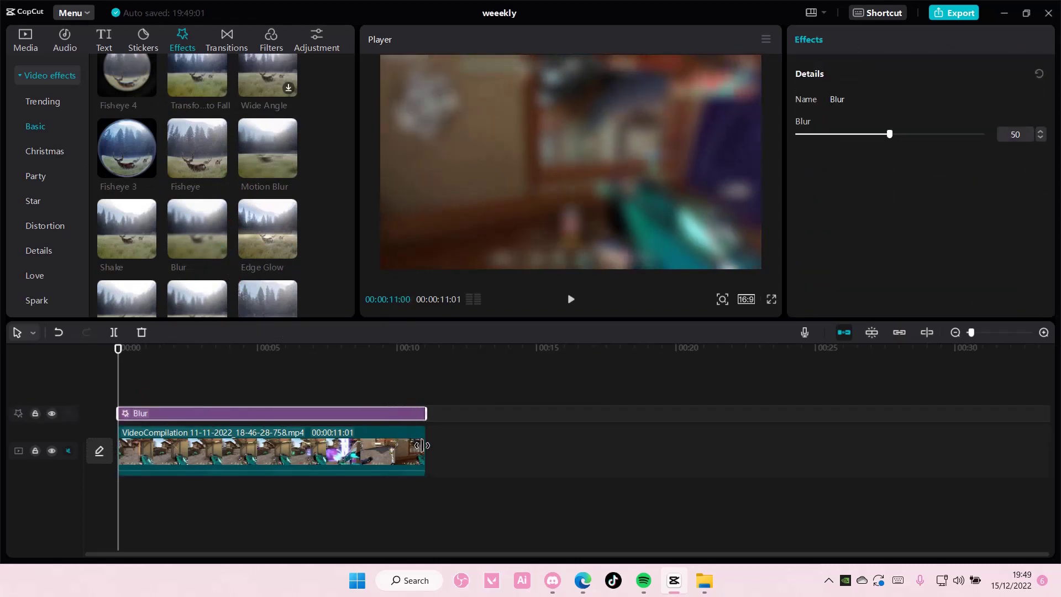
Trim the gameplay clip and its Blur effect to end together at about 8 seconds
{"action": "left_click_drag", "start_coordinate": [422, 447], "coordinate": [348, 448]}
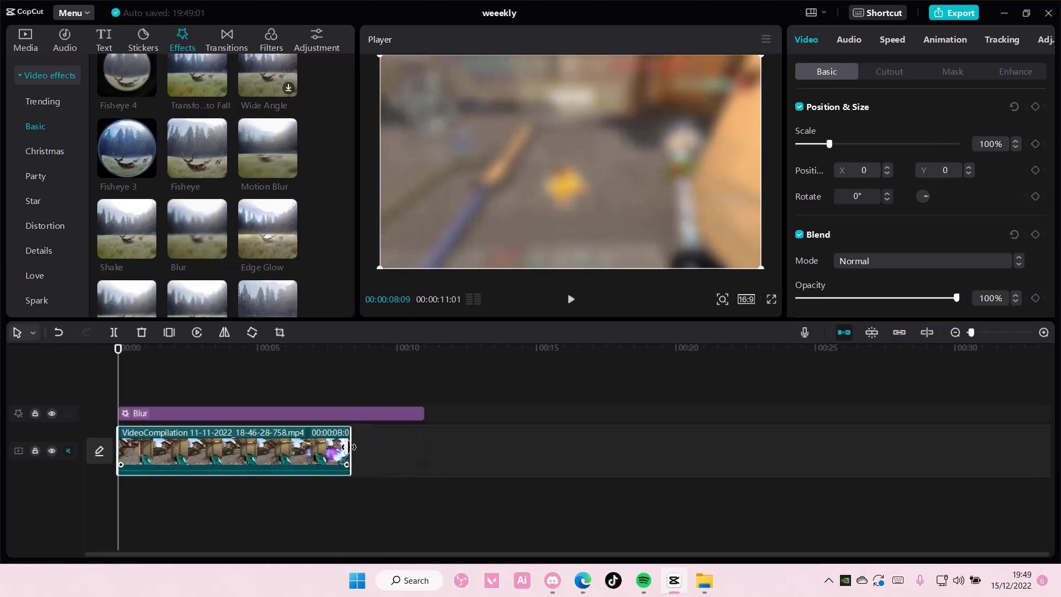
{"action": "left_click_drag", "start_coordinate": [422, 412], "coordinate": [352, 412]}
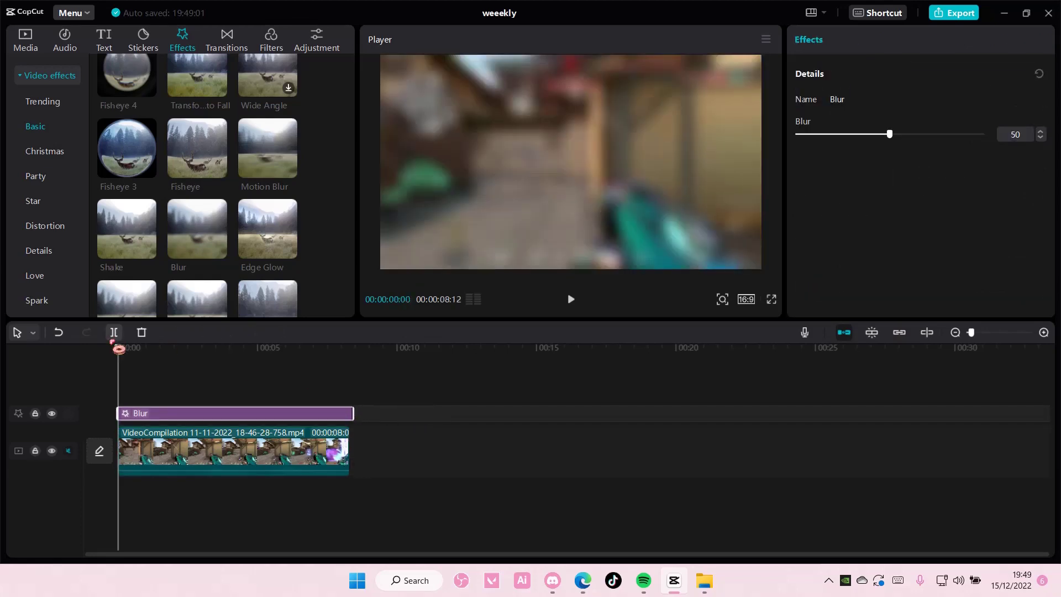
{"action": "left_click", "coordinate": [309, 373]}
{"action": "left_click", "coordinate": [348, 381]}
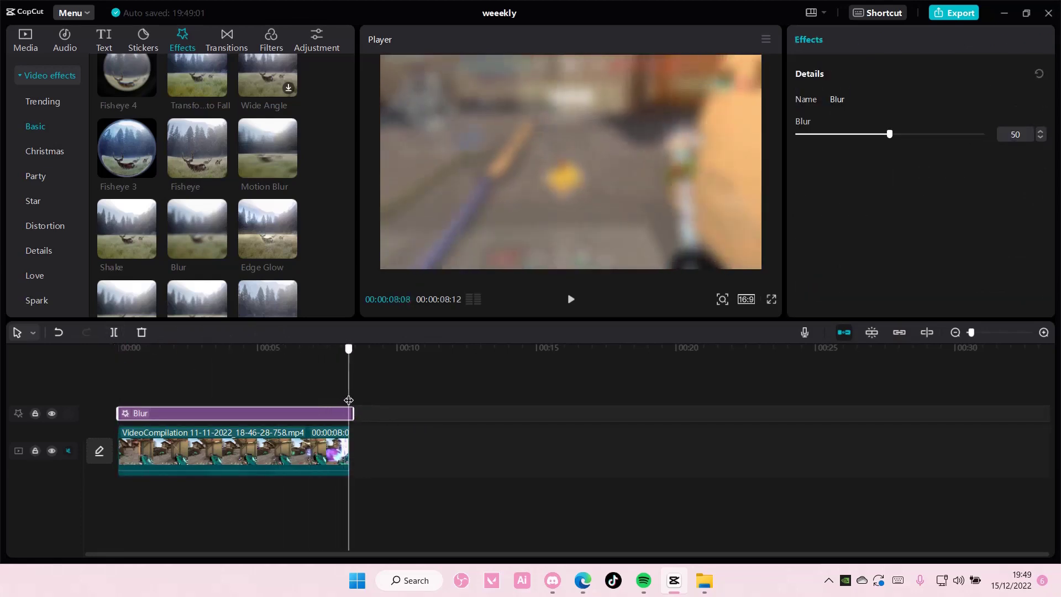
{"action": "left_click_drag", "start_coordinate": [352, 412], "coordinate": [307, 425]}
Combine the Blur and gameplay clips into a compound clip and rewind the playhead
{"action": "left_click", "coordinate": [389, 446]}
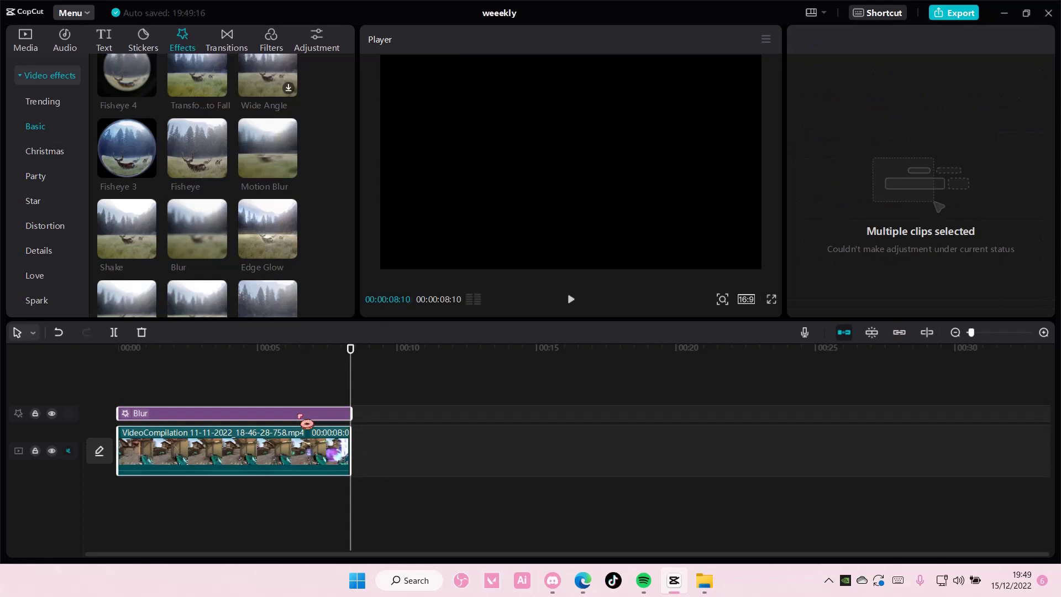
{"action": "right_click", "coordinate": [308, 423]}
{"action": "left_click", "coordinate": [365, 494]}
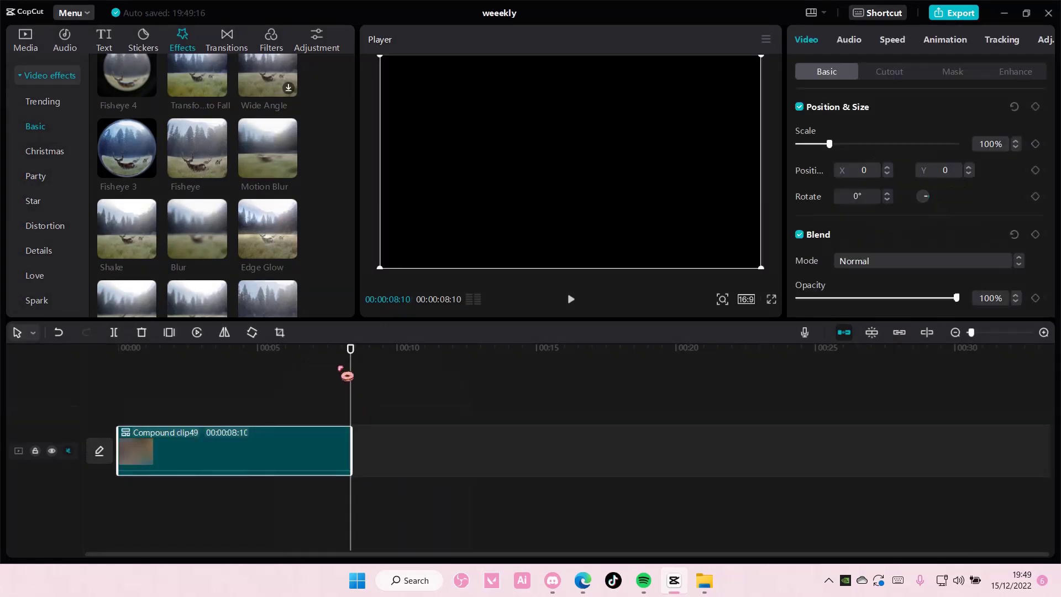
{"action": "left_click", "coordinate": [347, 368]}
{"action": "left_click_drag", "start_coordinate": [347, 349], "coordinate": [4, 355]}
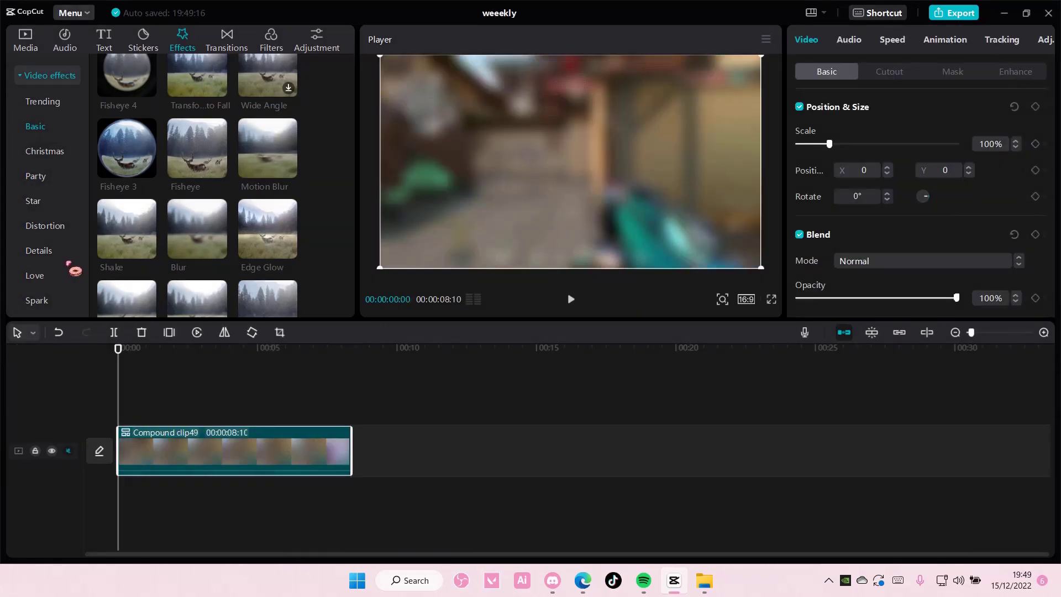
{"action": "left_click", "coordinate": [25, 39]}
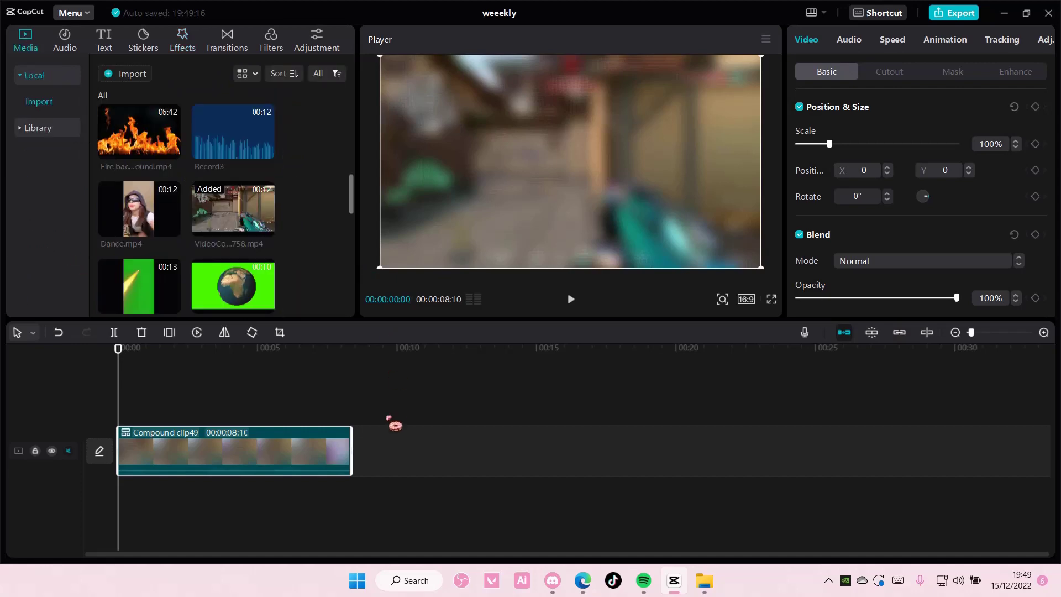
Undo the compound clip, reselect both layers, and recreate the compound clip
{"action": "key", "text": "ctrl+shift+g"}
{"action": "left_click", "coordinate": [355, 446]}
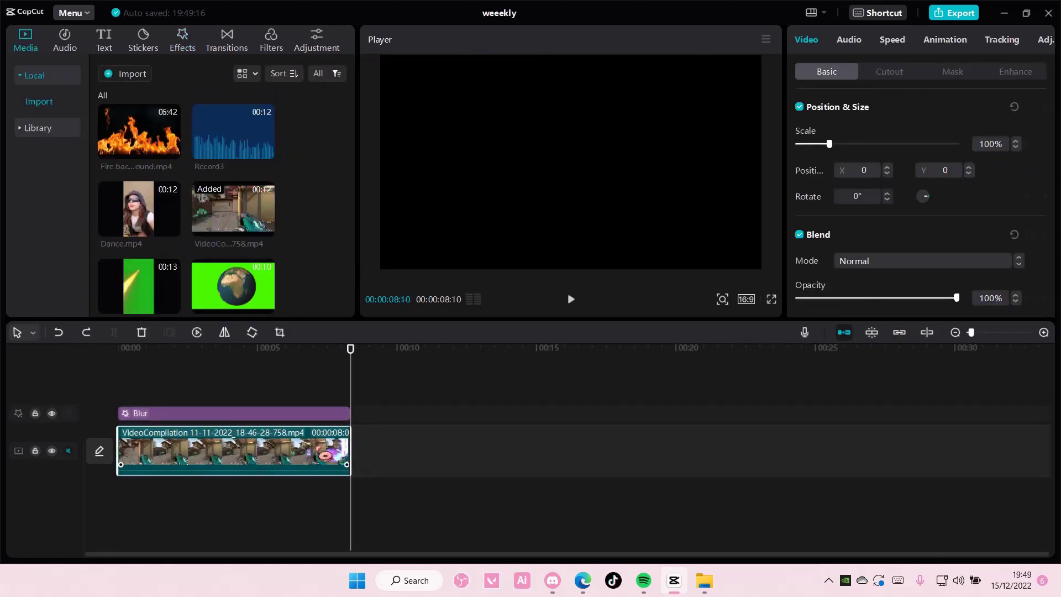
{"action": "right_click", "coordinate": [332, 452]}
{"action": "left_click", "coordinate": [336, 296]}
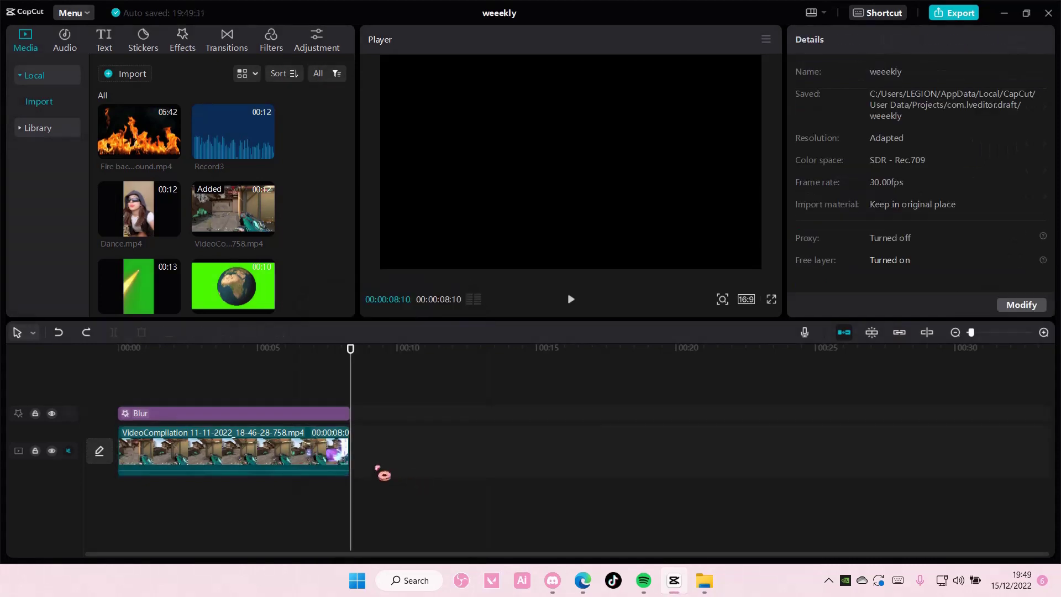
{"action": "left_click_drag", "start_coordinate": [381, 473], "coordinate": [266, 415]}
{"action": "right_click", "coordinate": [266, 423]}
{"action": "left_click", "coordinate": [320, 494]}
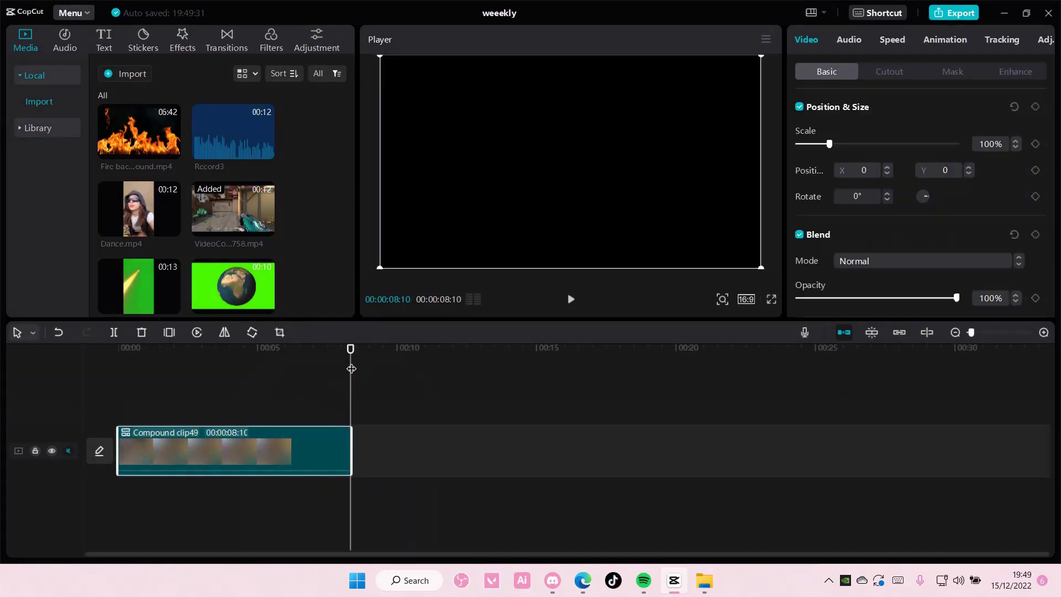
{"action": "left_click_drag", "start_coordinate": [350, 370], "coordinate": [118, 369]}
{"action": "left_click", "coordinate": [149, 390]}
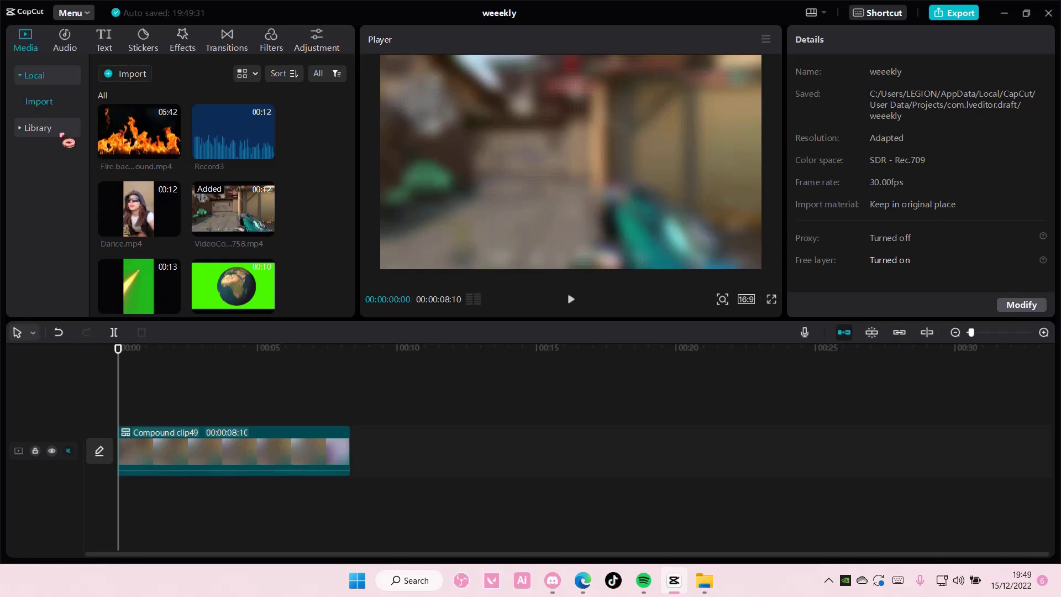
Add the plain black B&W library clip on its own track above the compound clip
{"action": "left_click", "coordinate": [38, 128]}
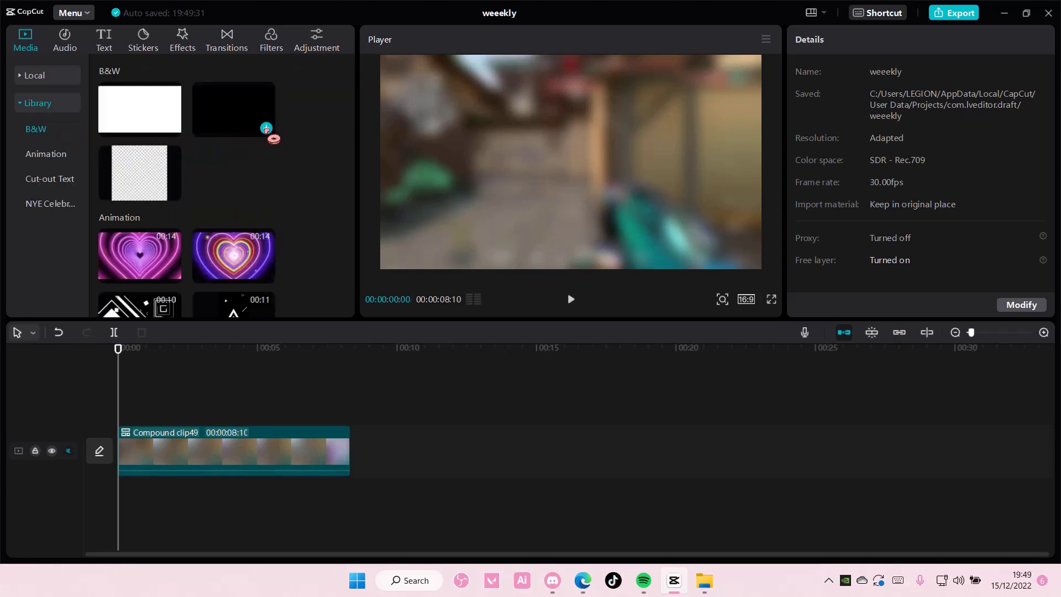
{"action": "left_click", "coordinate": [261, 132]}
{"action": "mouse_move", "coordinate": [132, 454]}
{"action": "left_mouse_down"}
{"action": "mouse_move", "coordinate": [134, 398]}
{"action": "mouse_move", "coordinate": [356, 416]}
{"action": "mouse_move", "coordinate": [351, 407]}
{"action": "left_mouse_up"}
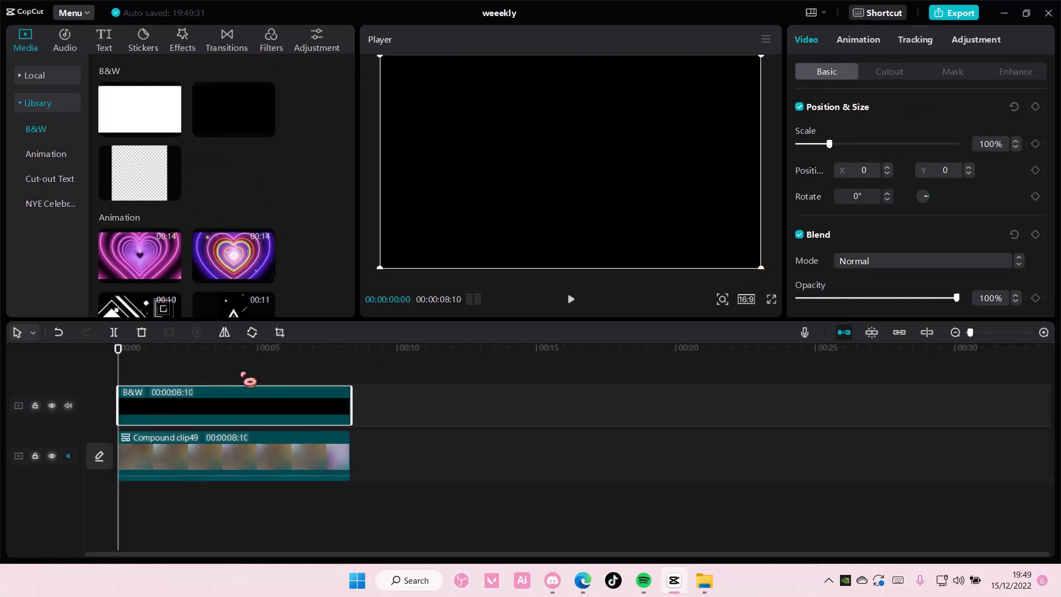
Paste a gameplay copy on the top track at 67% size; set the black clip to 71% opacity
{"action": "key", "text": "ctrl+v"}
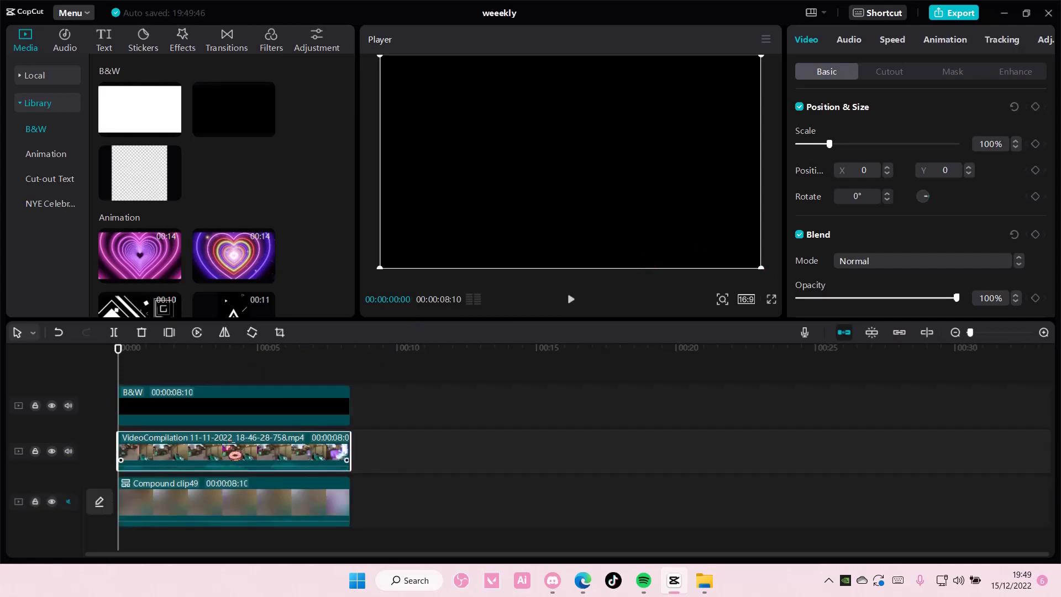
{"action": "left_click_drag", "start_coordinate": [235, 454], "coordinate": [221, 386]}
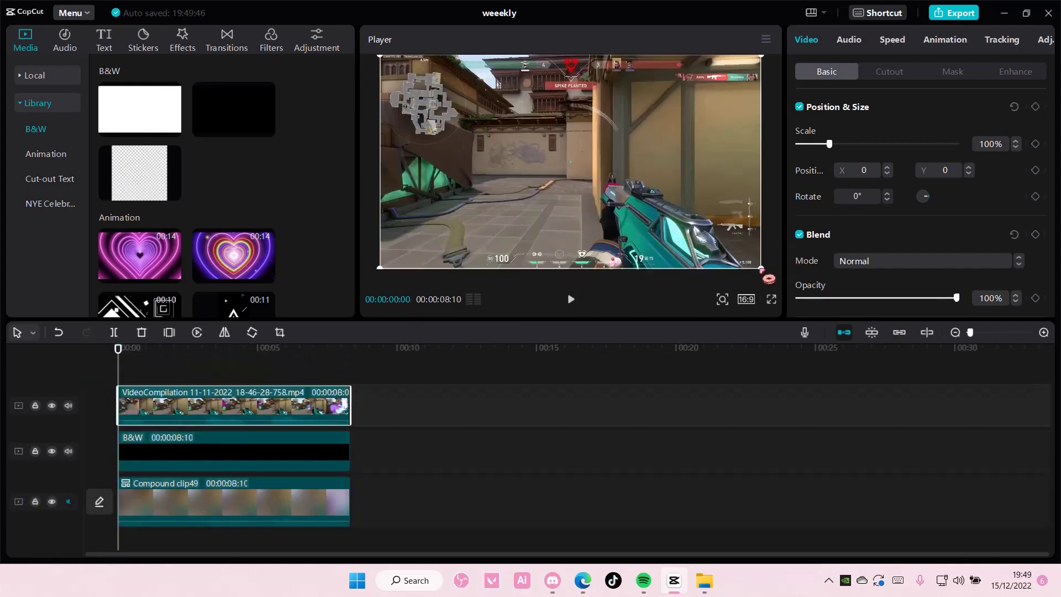
{"action": "left_click_drag", "start_coordinate": [760, 268], "coordinate": [700, 235]}
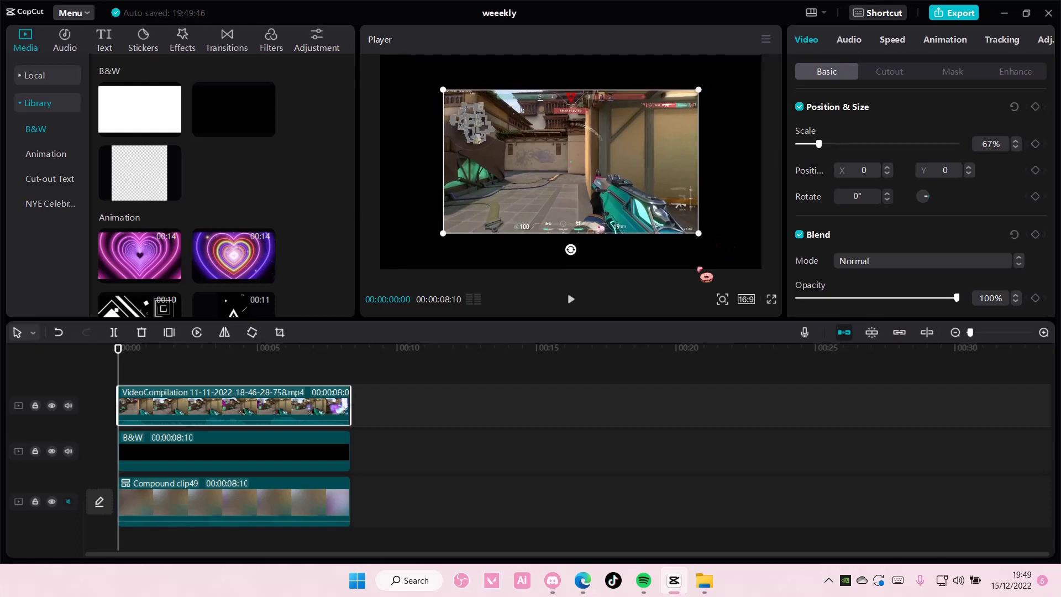
{"action": "left_click", "coordinate": [275, 446]}
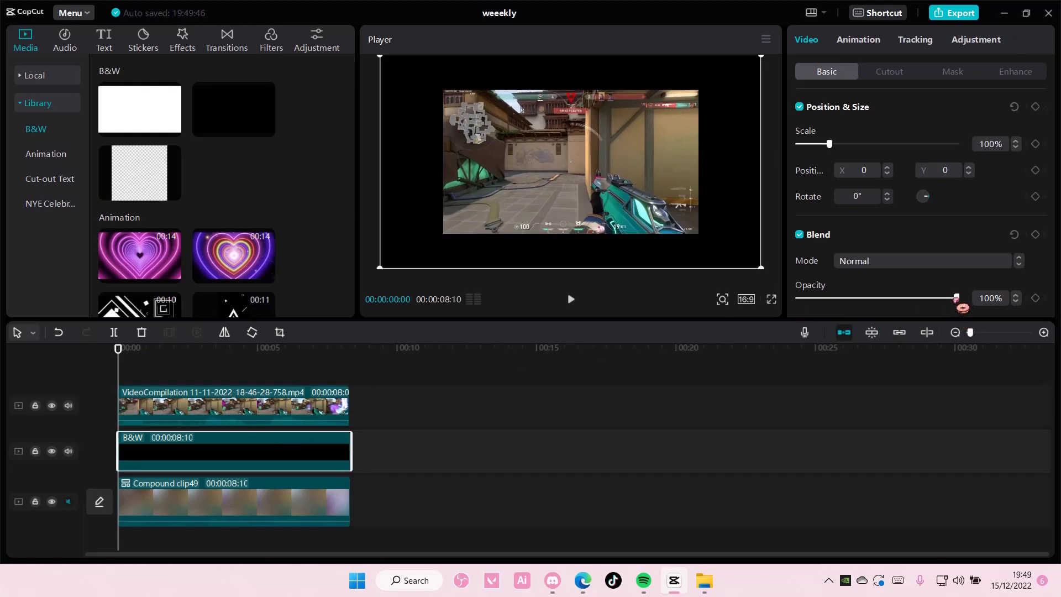
{"action": "left_click_drag", "start_coordinate": [957, 299], "coordinate": [913, 299]}
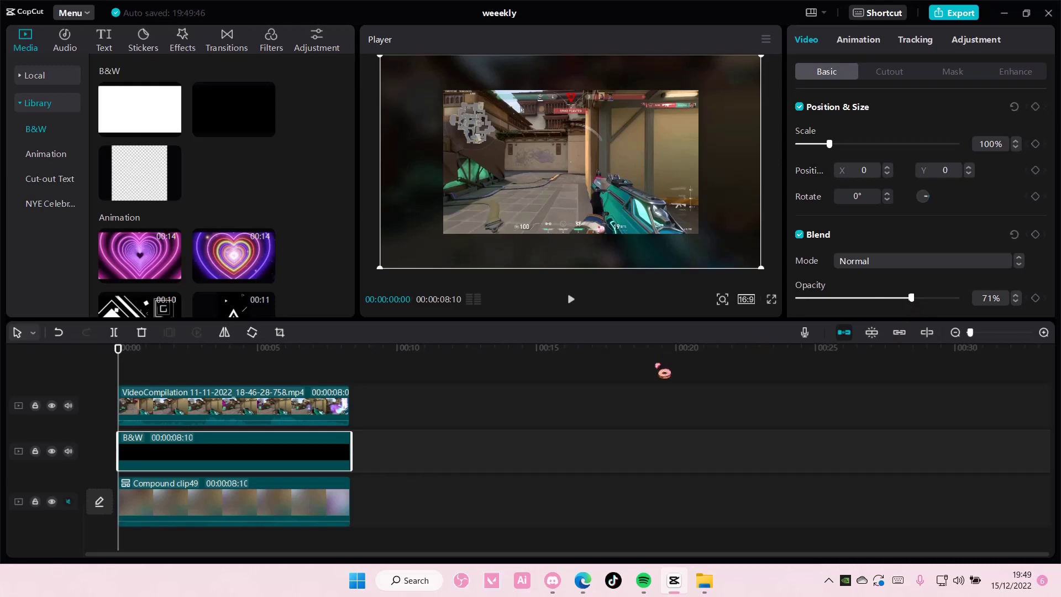
Give the black clip a rectangle mask sized to surround the gameplay
{"action": "left_click", "coordinate": [951, 75]}
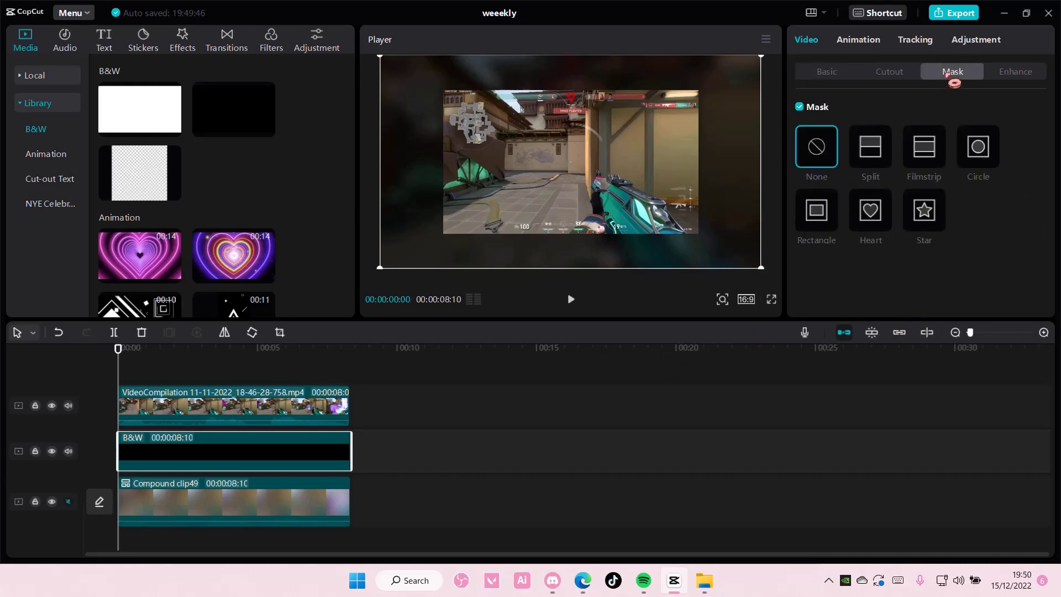
{"action": "left_click", "coordinate": [818, 217]}
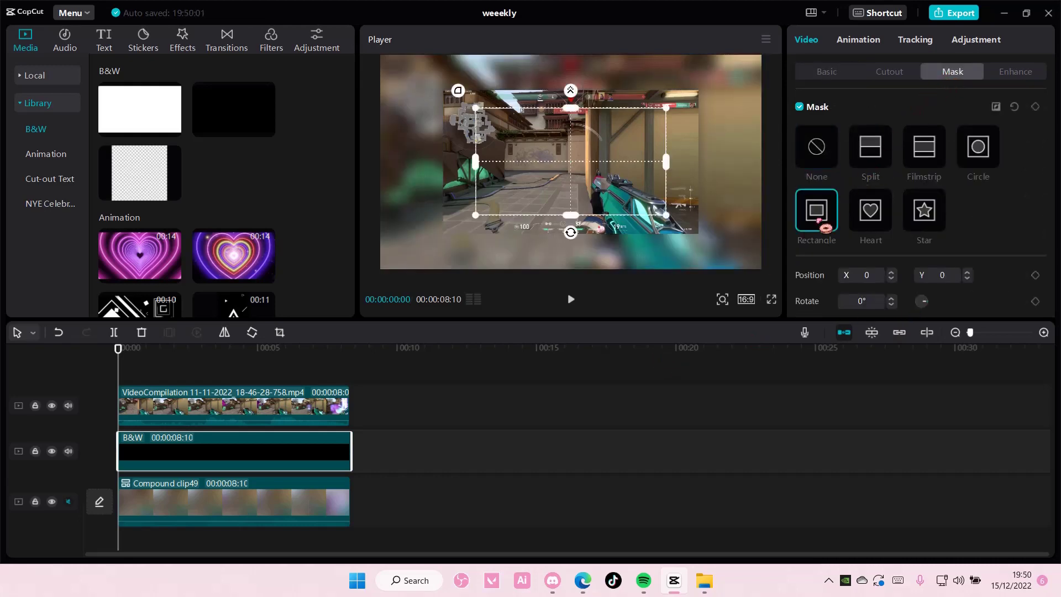
{"action": "left_click_drag", "start_coordinate": [666, 217], "coordinate": [715, 242]}
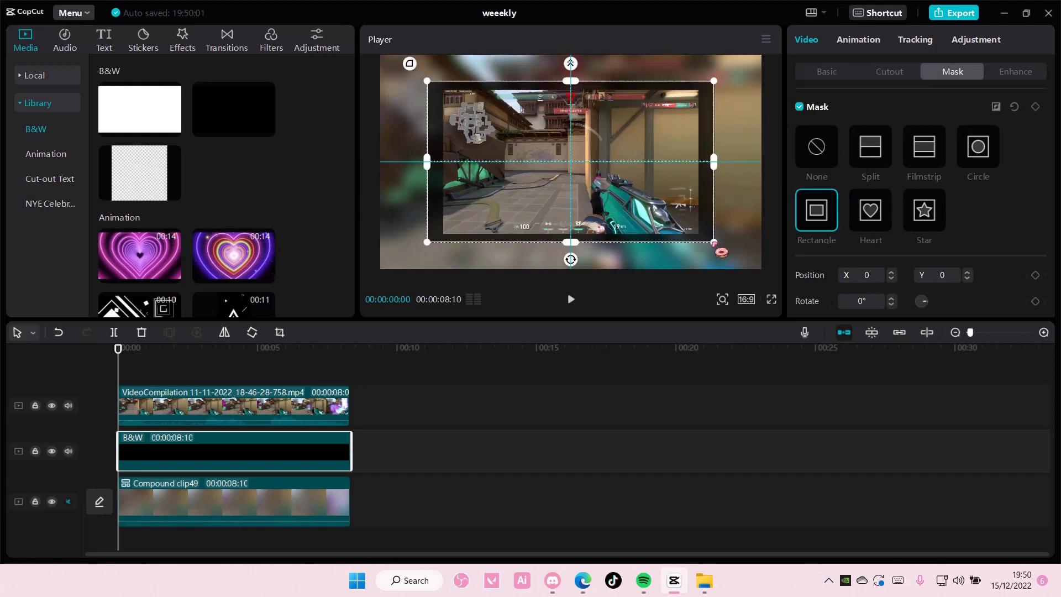
{"action": "left_click_drag", "start_coordinate": [714, 162], "coordinate": [707, 164]}
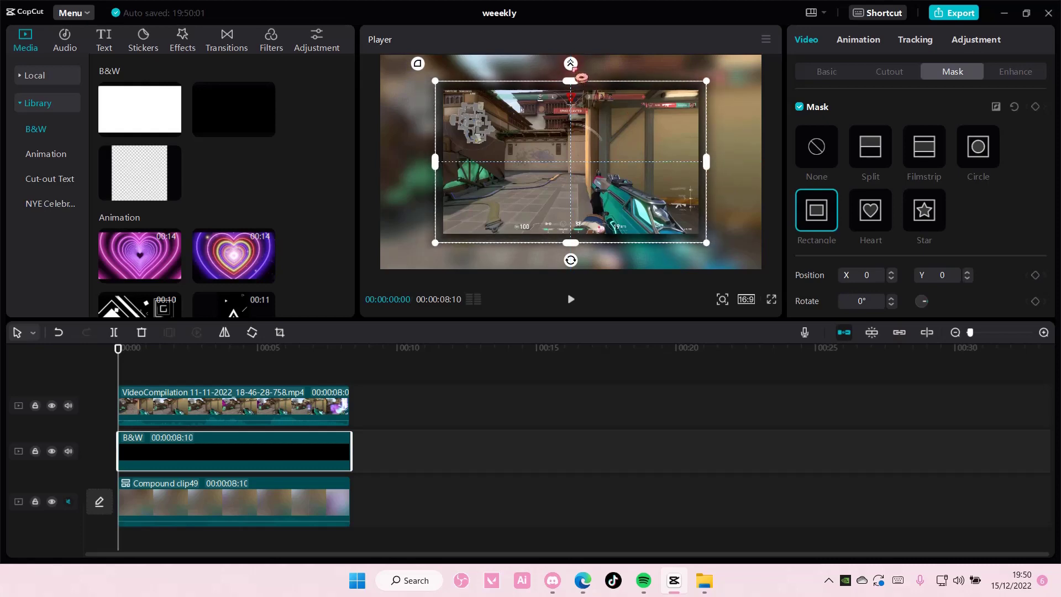
{"action": "scroll", "coordinate": [900, 262], "scroll_direction": "down", "scroll_amount": 3}
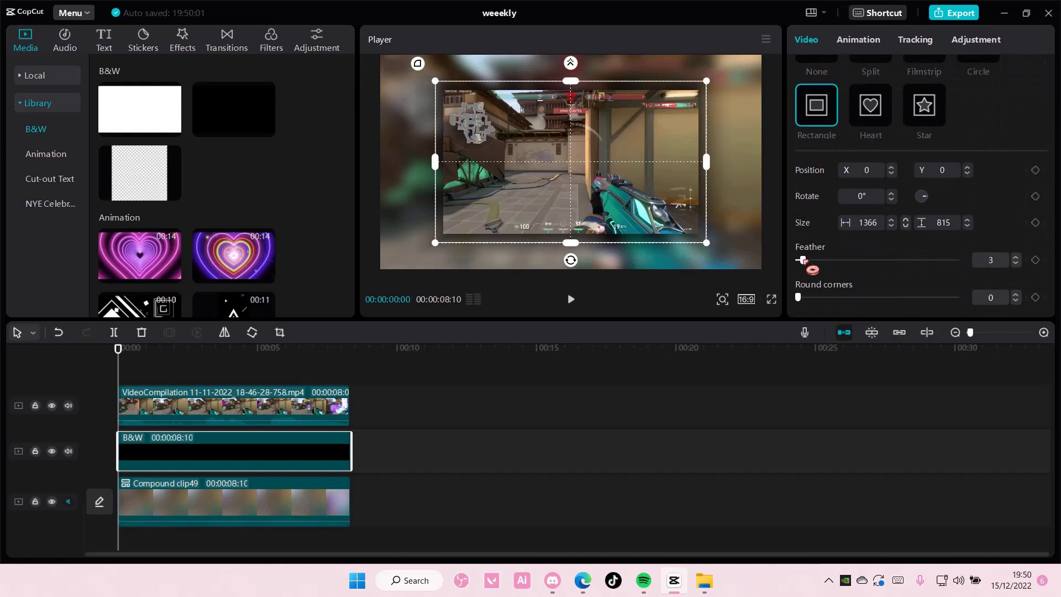
Mute the gameplay track, enlarge the black clip's mask slightly, and rewind to the start
{"action": "left_click", "coordinate": [68, 404]}
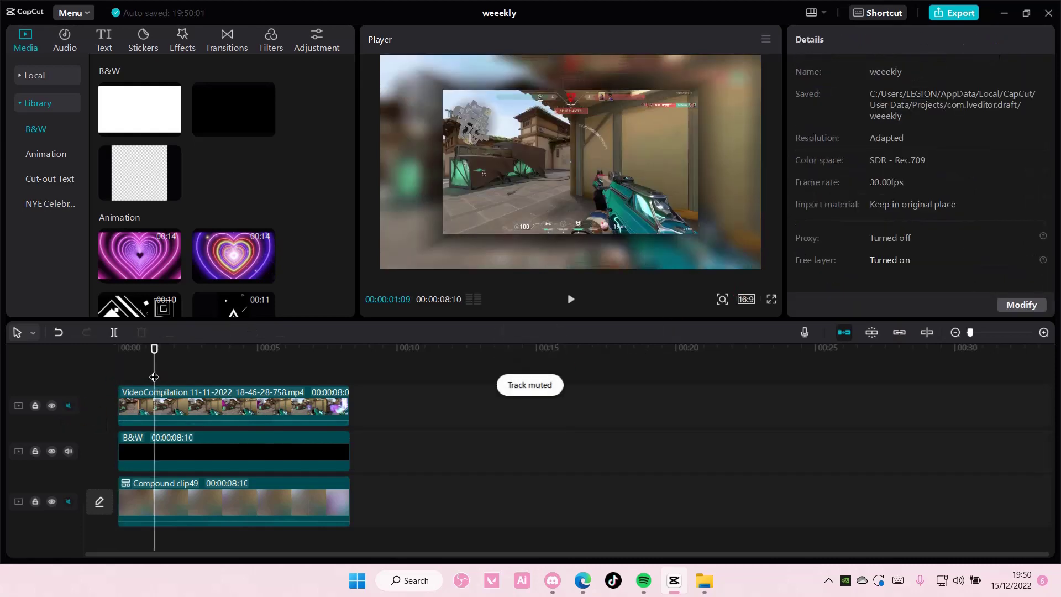
{"action": "left_click", "coordinate": [187, 452]}
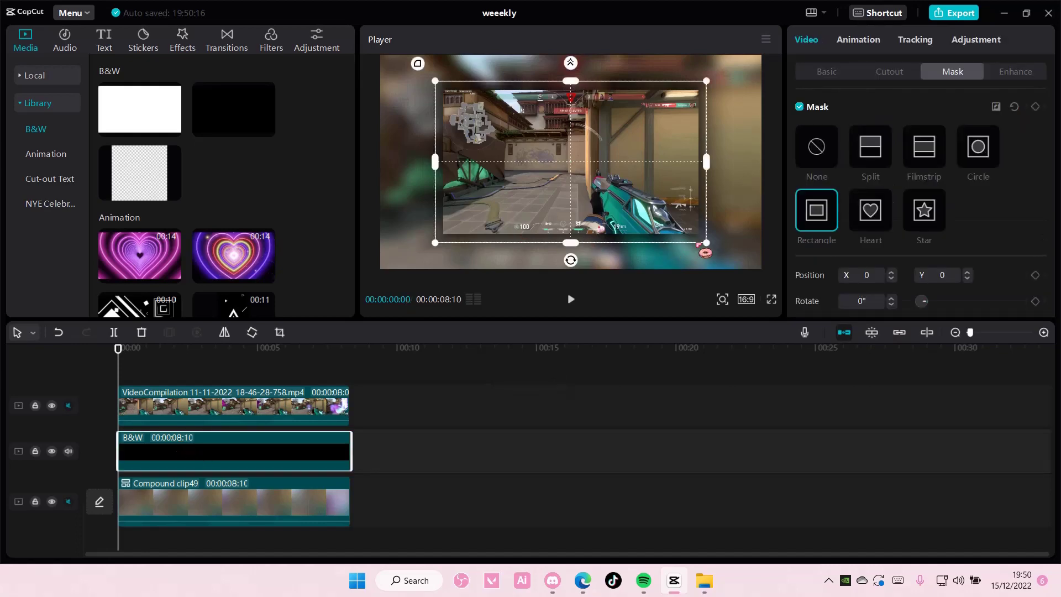
{"action": "left_click_drag", "start_coordinate": [705, 245], "coordinate": [712, 247]}
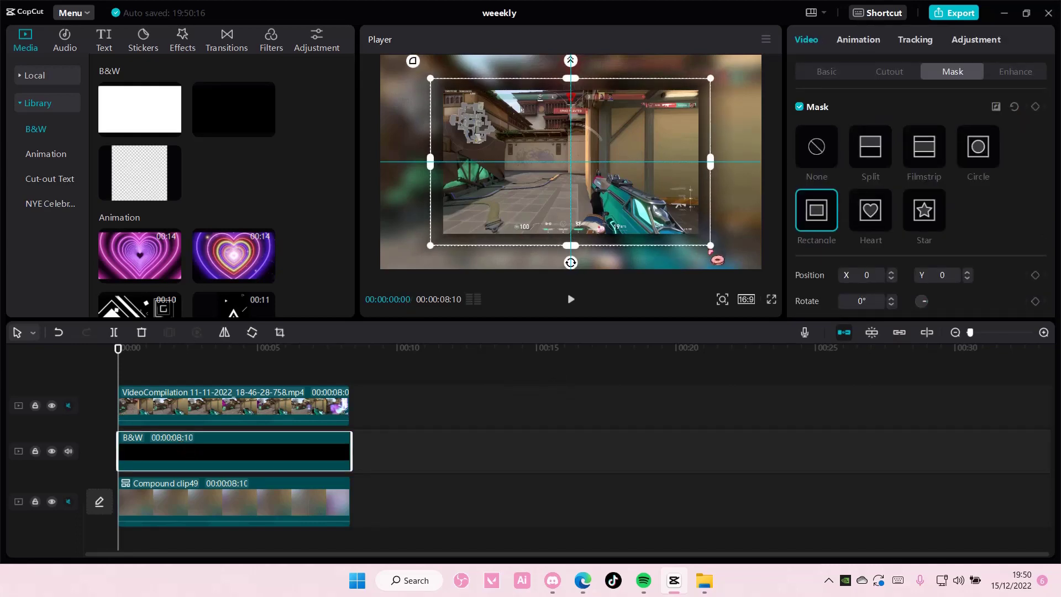
{"action": "left_click", "coordinate": [548, 383]}
{"action": "left_click_drag", "start_coordinate": [350, 349], "coordinate": [56, 359]}
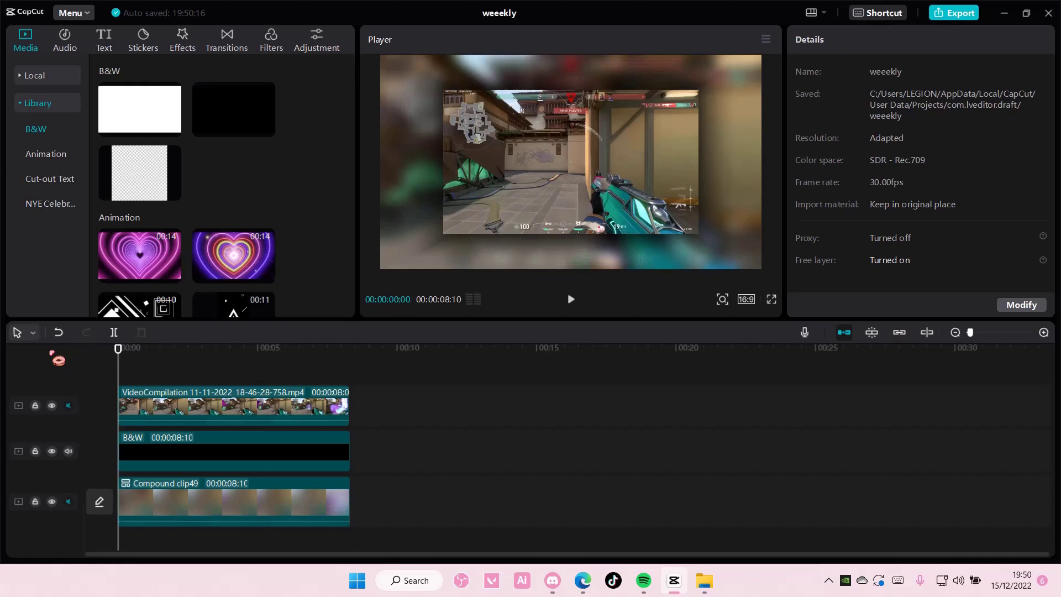
Mute the B&W track, then play the framed video and replay it from the beginning
{"action": "left_click", "coordinate": [69, 452]}
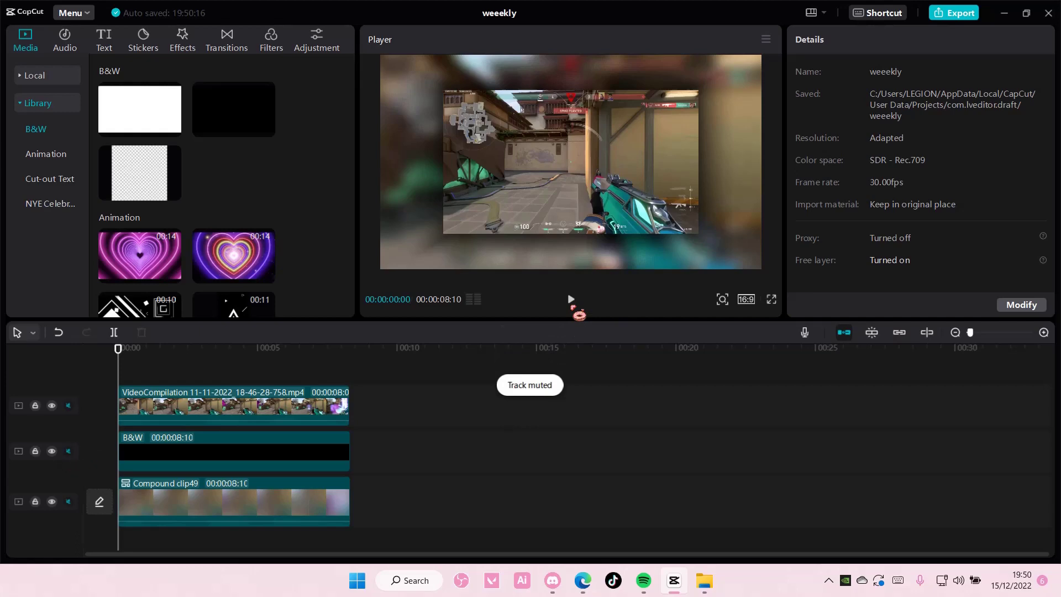
{"action": "left_click", "coordinate": [571, 301]}
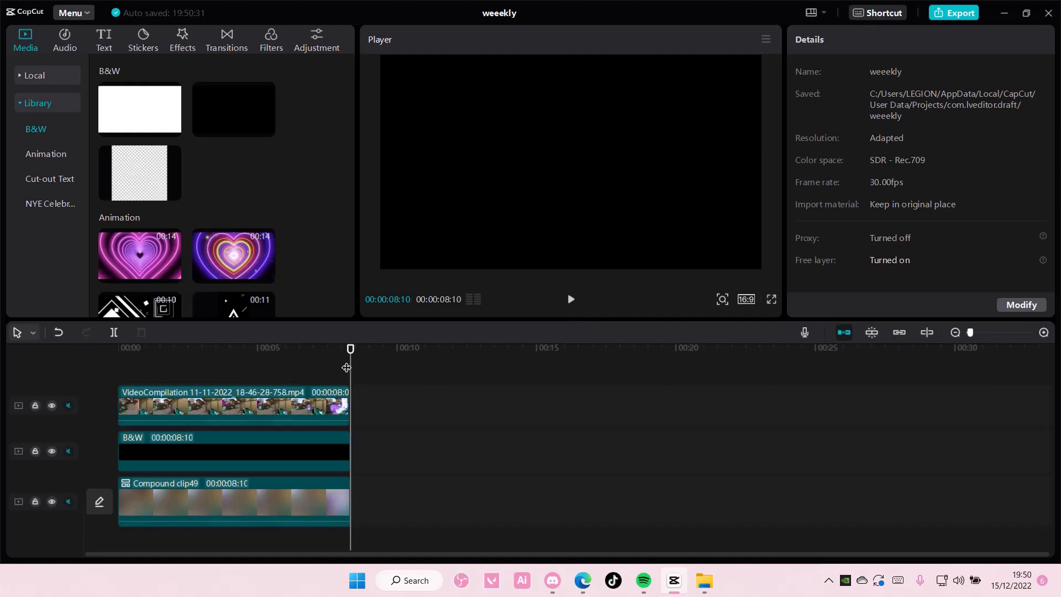
{"action": "left_click_drag", "start_coordinate": [349, 367], "coordinate": [118, 372]}
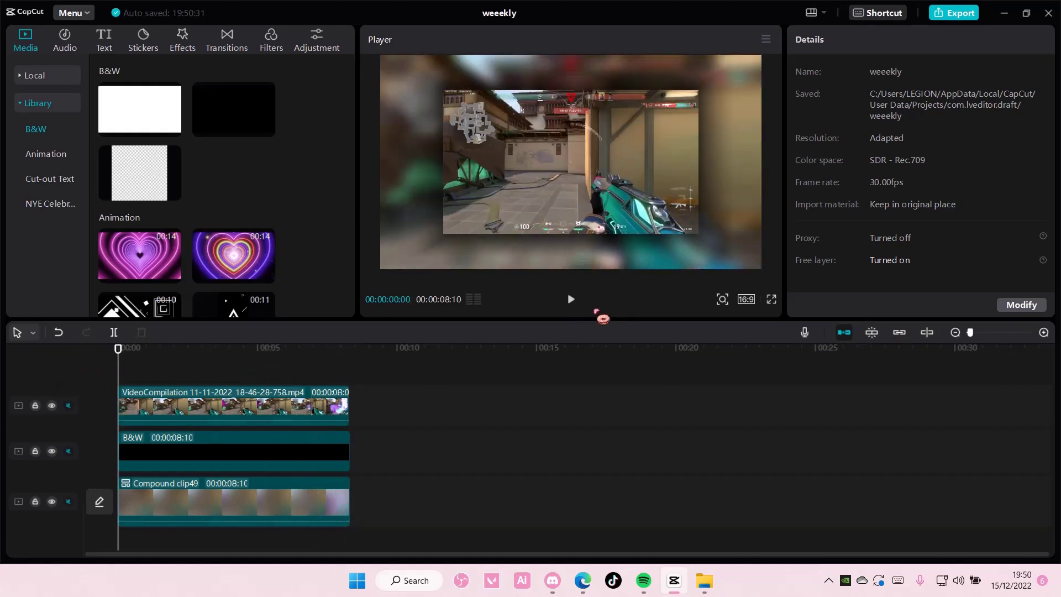
{"action": "left_click", "coordinate": [570, 300]}
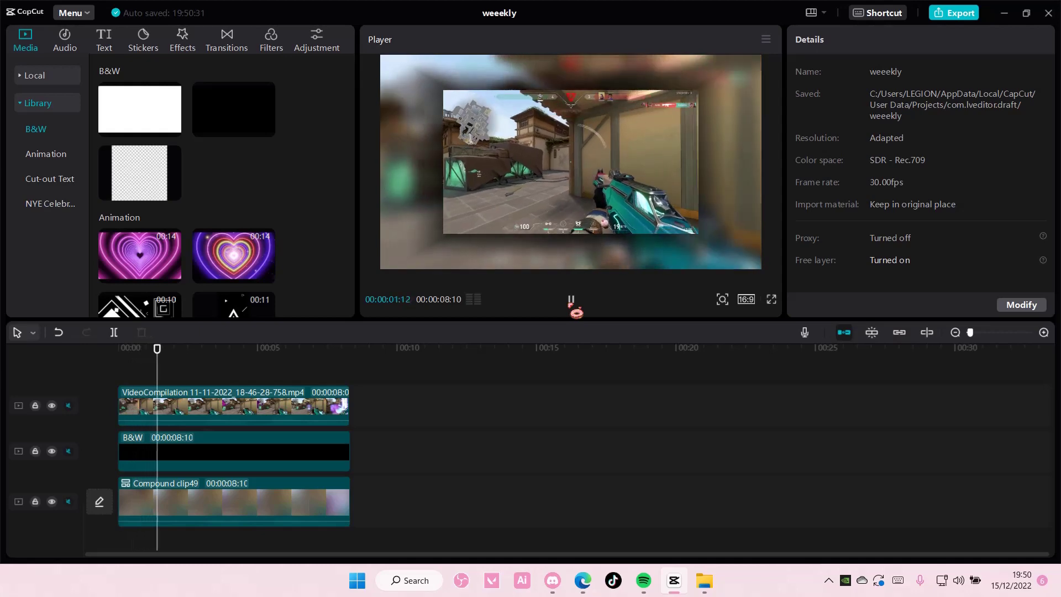